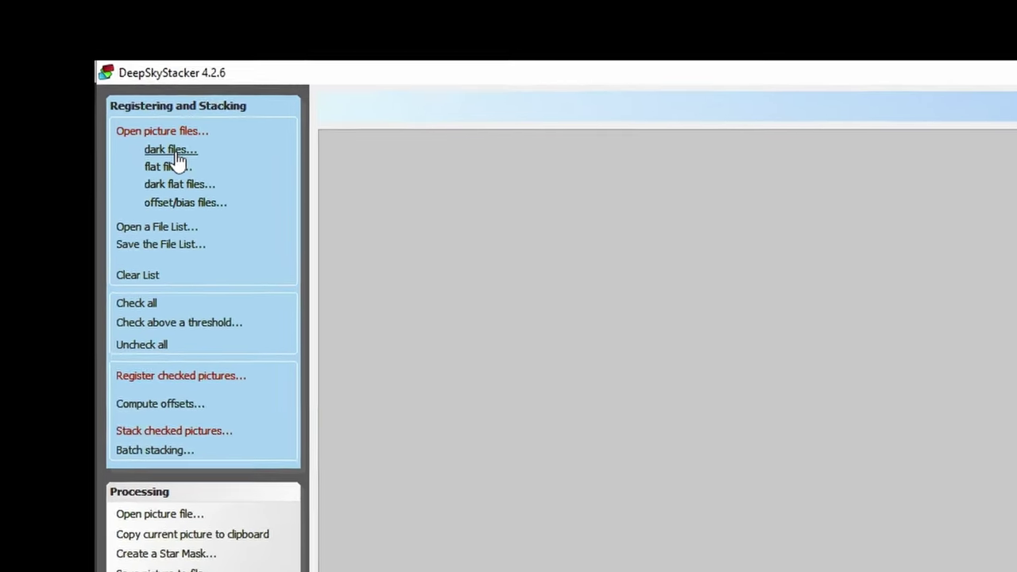
# Load the 120-second dark frames 0001 to 0030 from the Dark folder
pyautogui.click(138, 124)
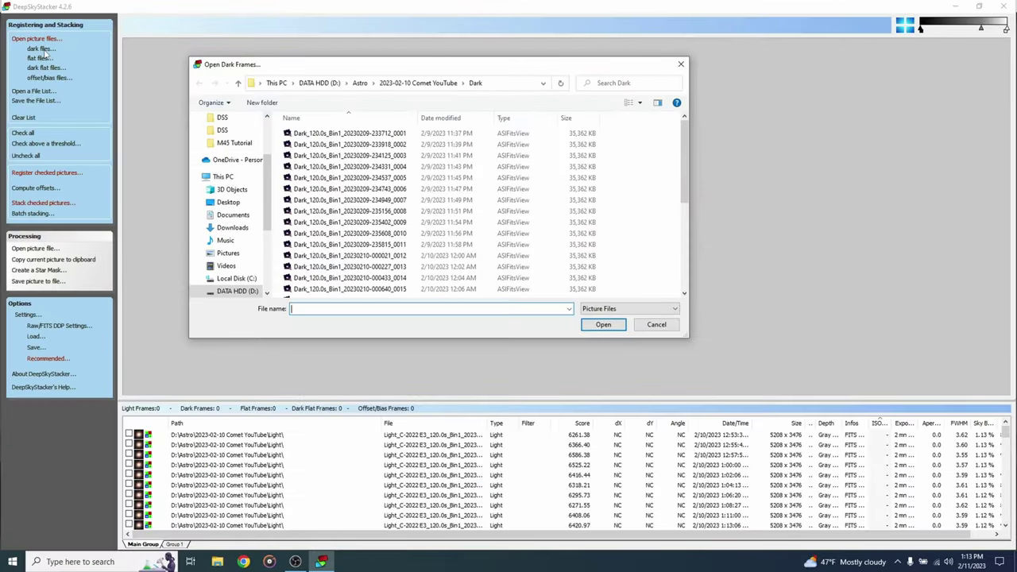
pyautogui.click(306, 133)
pyautogui.scroll(-5, 358, 239)
pyautogui.keyDown('shift'); pyautogui.click(360, 282); pyautogui.keyUp('shift')
pyautogui.click(603, 324)
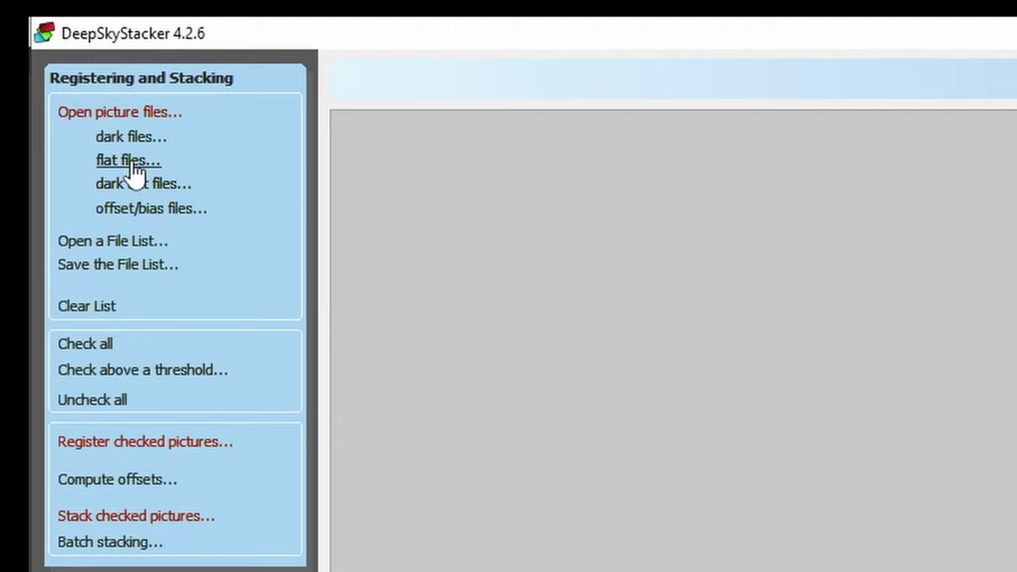
# Load the 100 ms flat frames 0001 to 0030 from the Flat folder, leaving out the MasterFlat_ISO0 file
pyautogui.click(129, 161)
pyautogui.click(306, 134)
pyautogui.scroll(-5, 358, 239)
pyautogui.keyDown('shift'); pyautogui.click(360, 282); pyautogui.keyUp('shift')
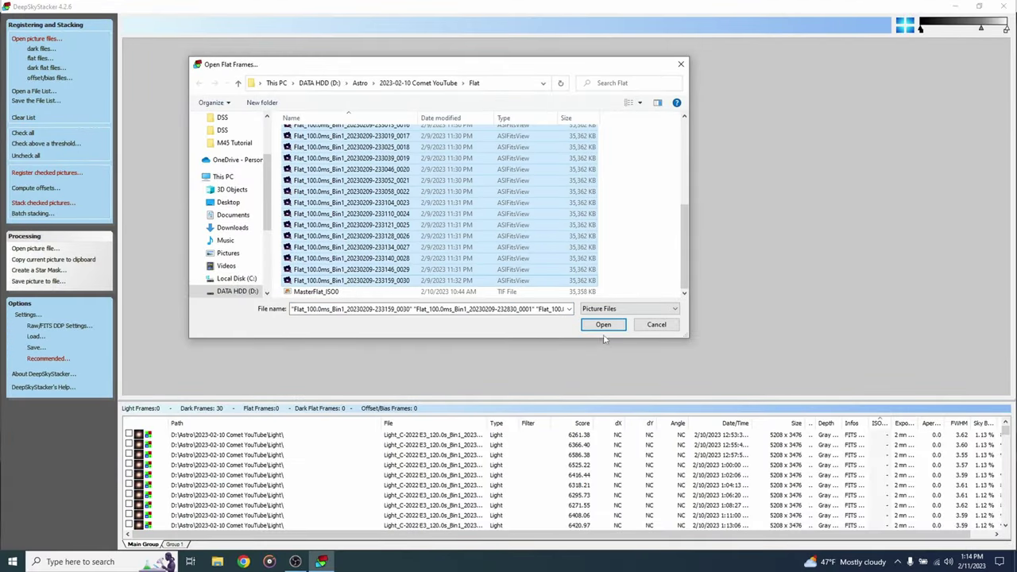
pyautogui.click(603, 326)
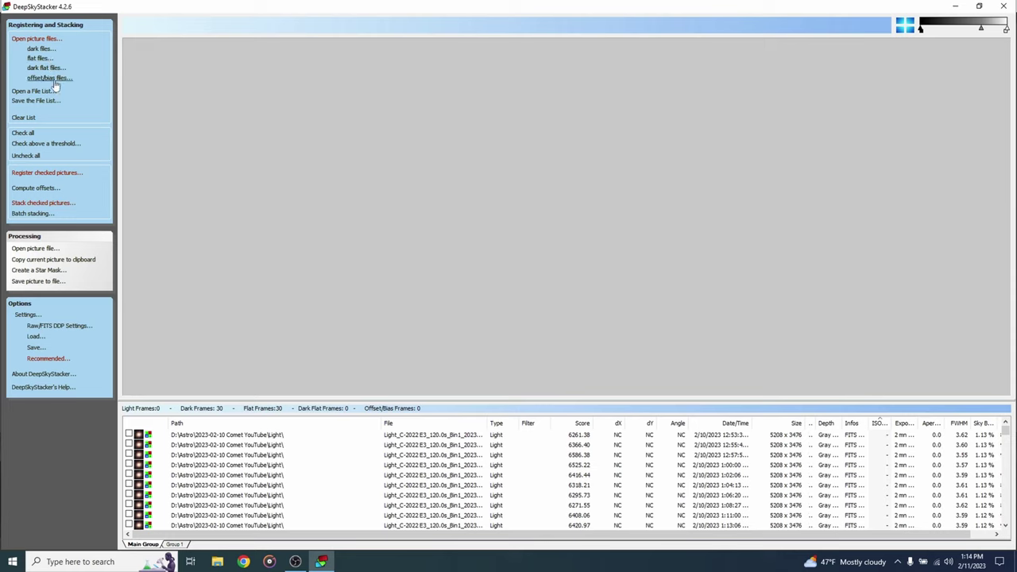
# Load the 1.0 ms bias frames 0001 to 0100 from the Bias folder, leaving out the MasterOffset_ISO0 file
pyautogui.click(53, 83)
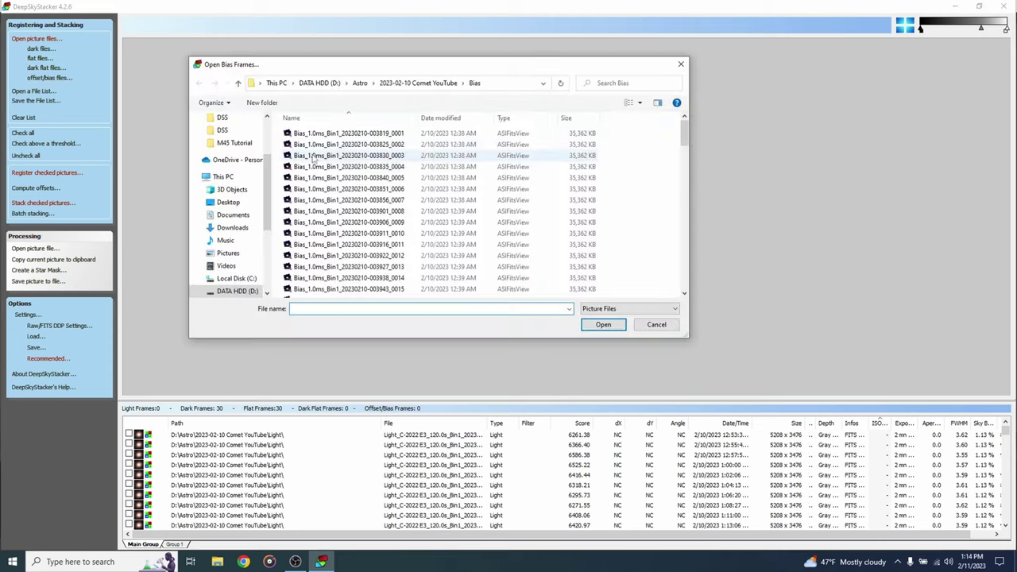
pyautogui.click(342, 135)
pyautogui.scroll(-8, 341, 223)
pyautogui.scroll(-19, 341, 223)
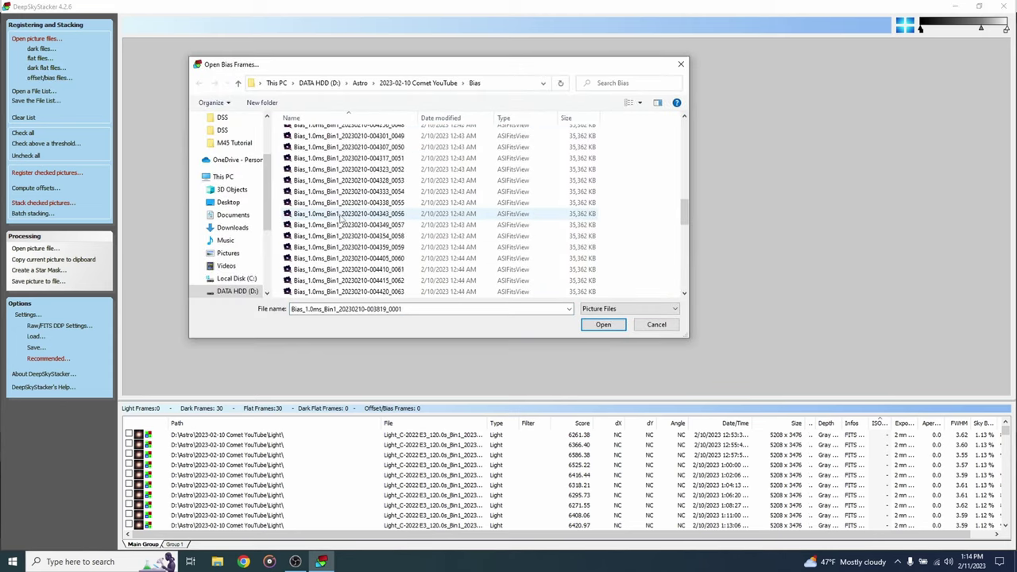
pyautogui.scroll(-2, 358, 266)
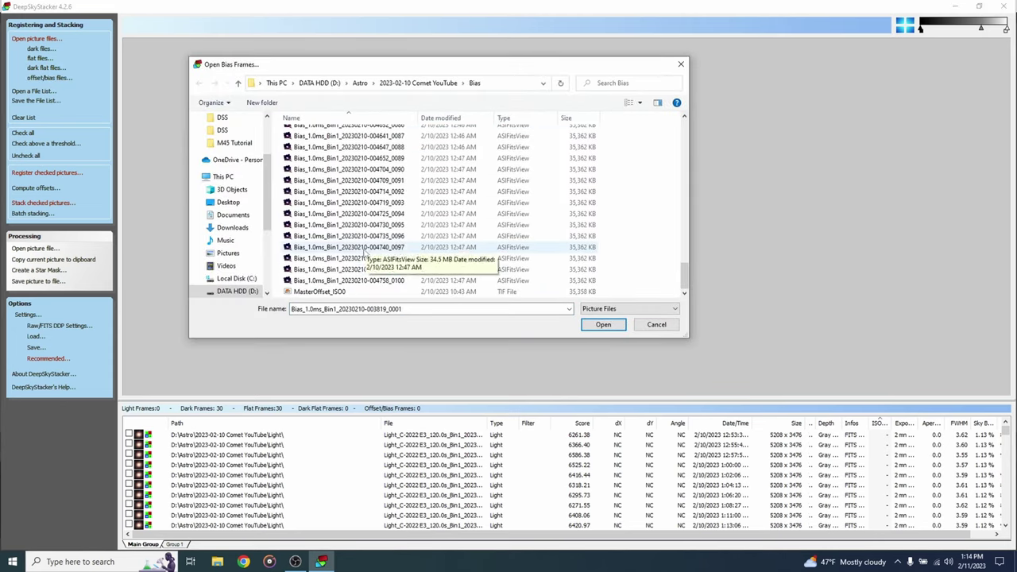
pyautogui.keyDown('shift'); pyautogui.click(350, 281); pyautogui.keyUp('shift')
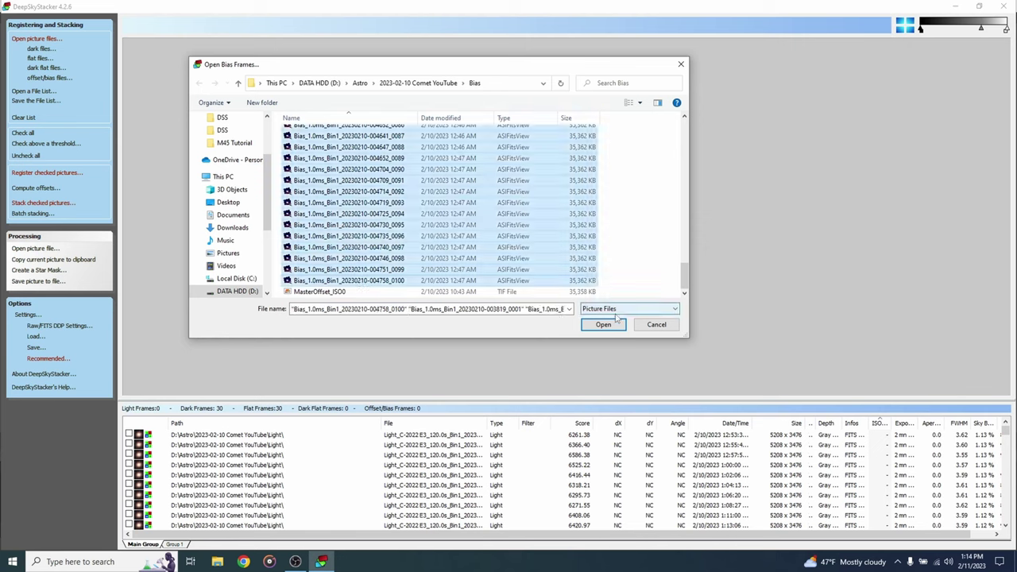
pyautogui.click(605, 329)
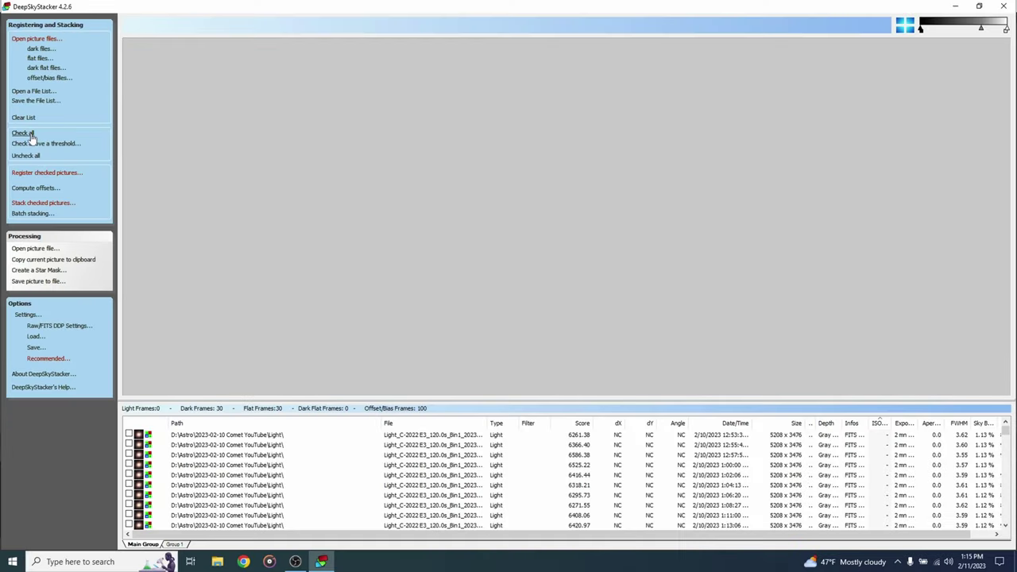
# Check all frames in the list and keep Stack after registering off in the registration settings
pyautogui.click(24, 134)
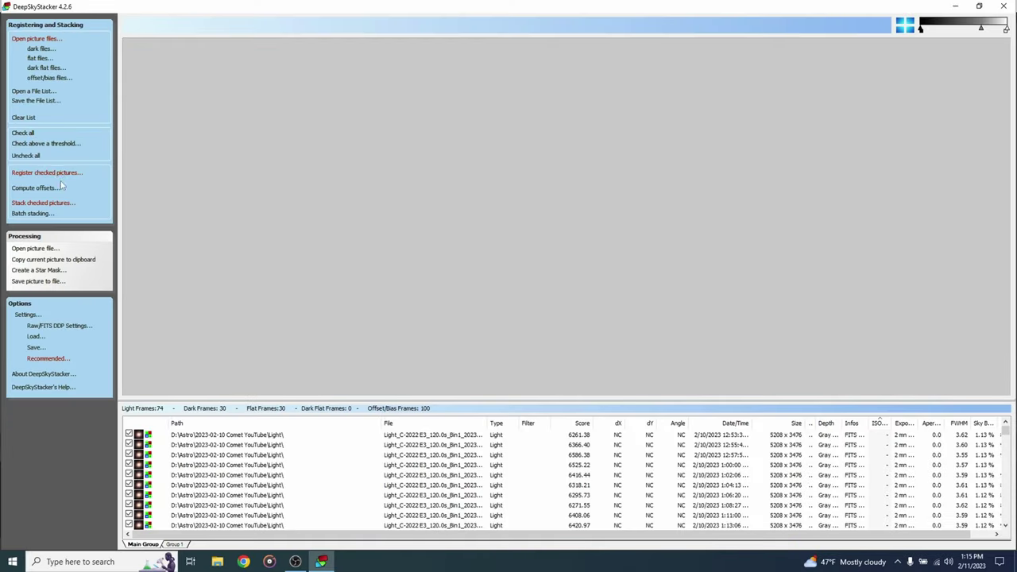
pyautogui.click(56, 177)
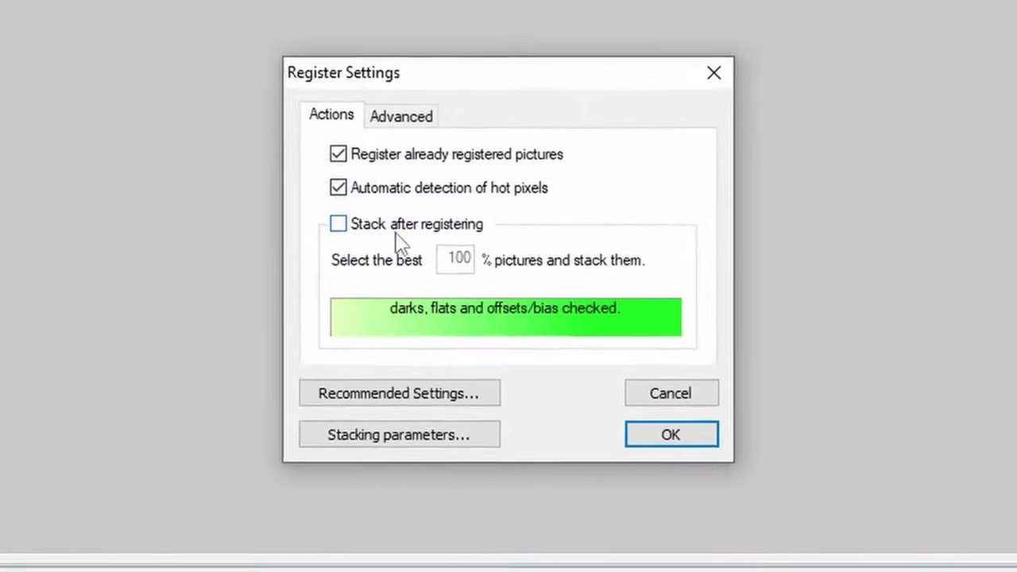
pyautogui.click(366, 236)
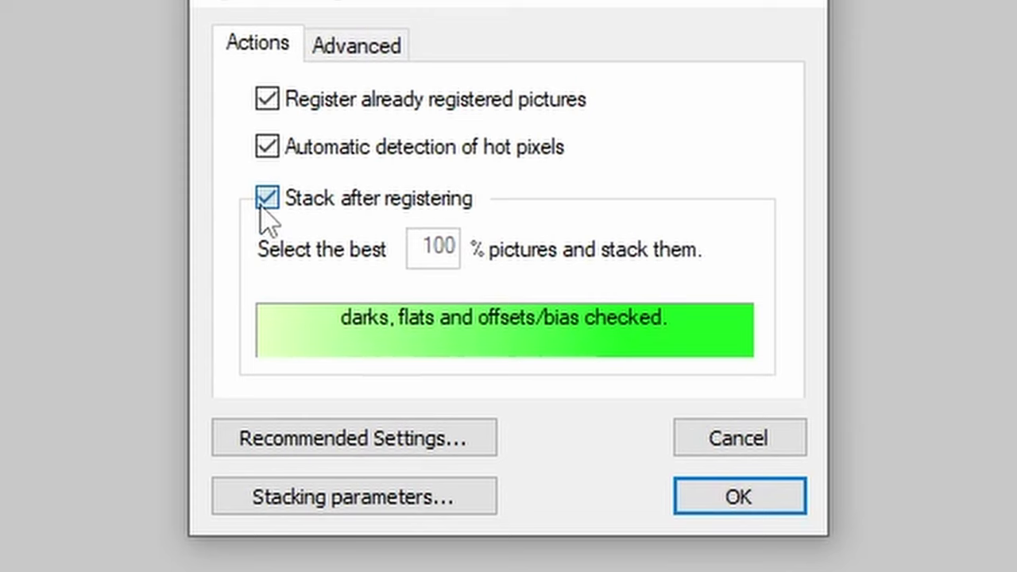
pyautogui.click(267, 199)
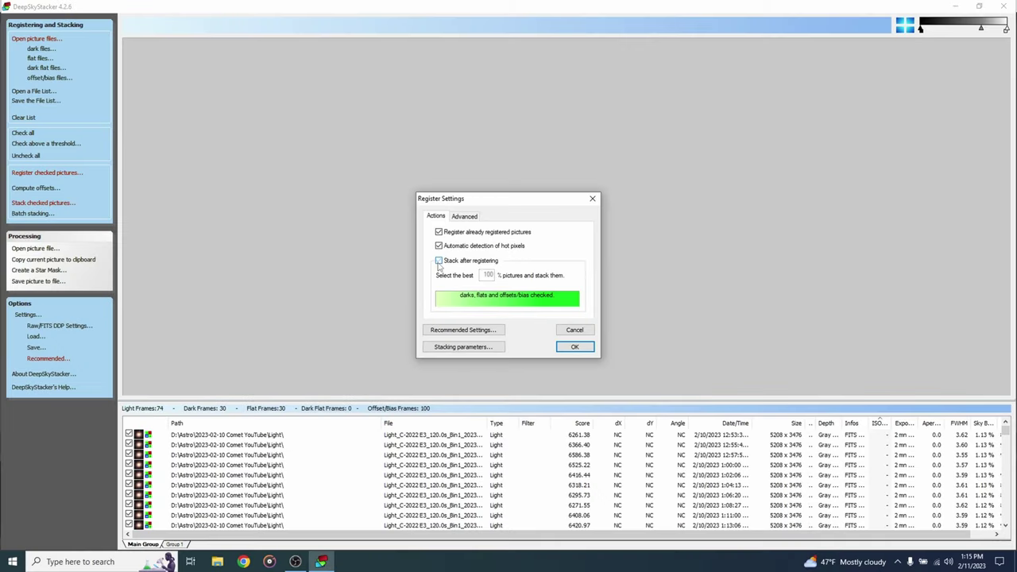
pyautogui.click(267, 199)
pyautogui.click(439, 262)
# Review the recommended settings for the checked frames, accept them and close the registration settings without registering
pyautogui.click(458, 330)
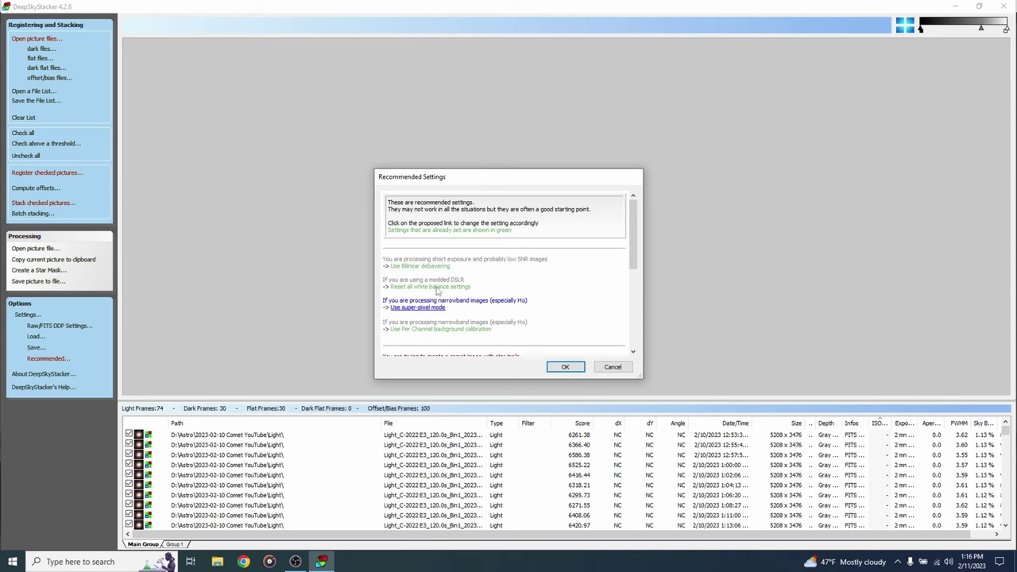
pyautogui.scroll(-1, 441, 302)
pyautogui.scroll(-5, 441, 301)
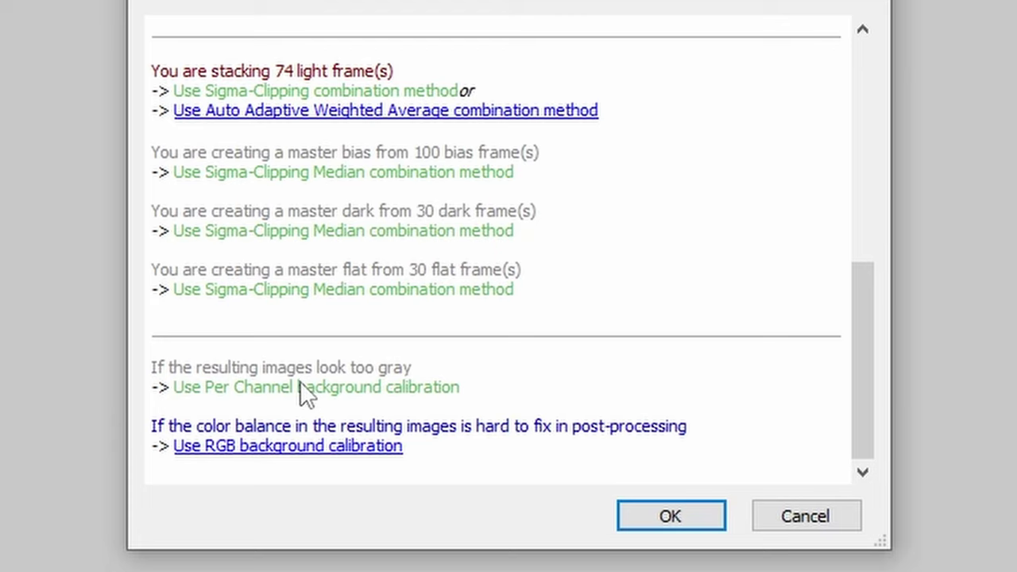
pyautogui.click(648, 522)
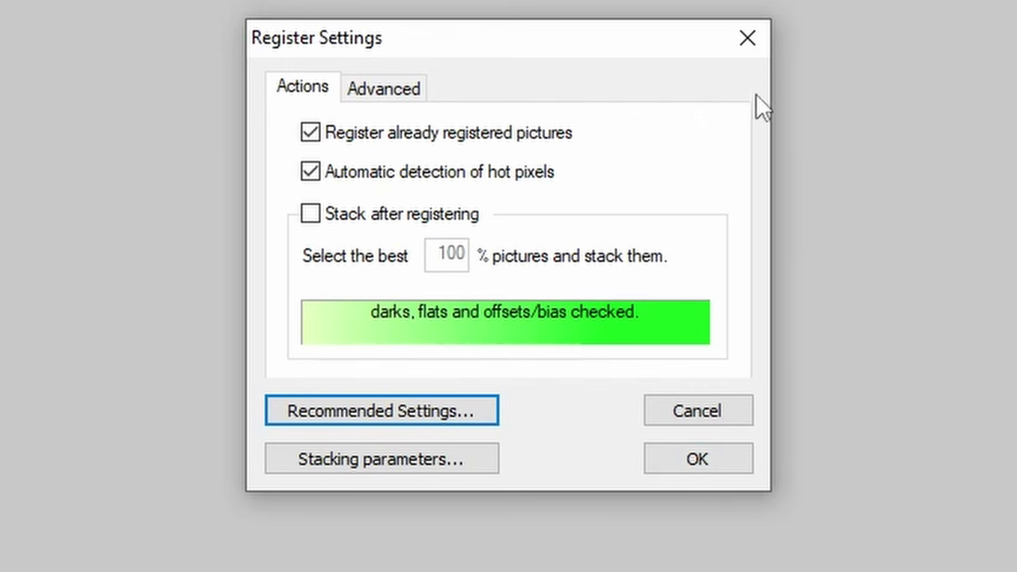
pyautogui.click(751, 41)
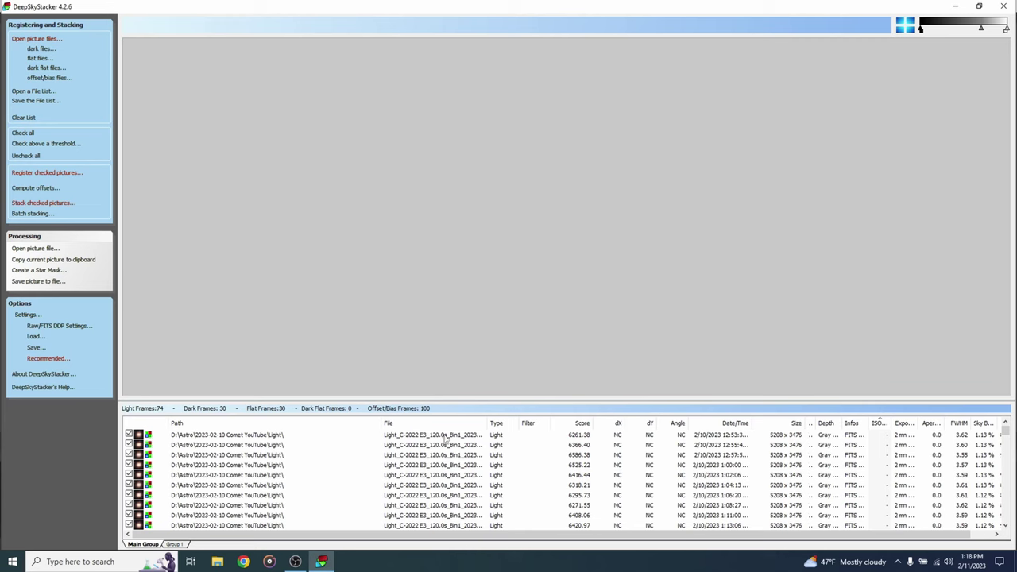
# Open the first light frame and set the comet position on its nucleus in Edit Comet Mode
pyautogui.click(442, 436)
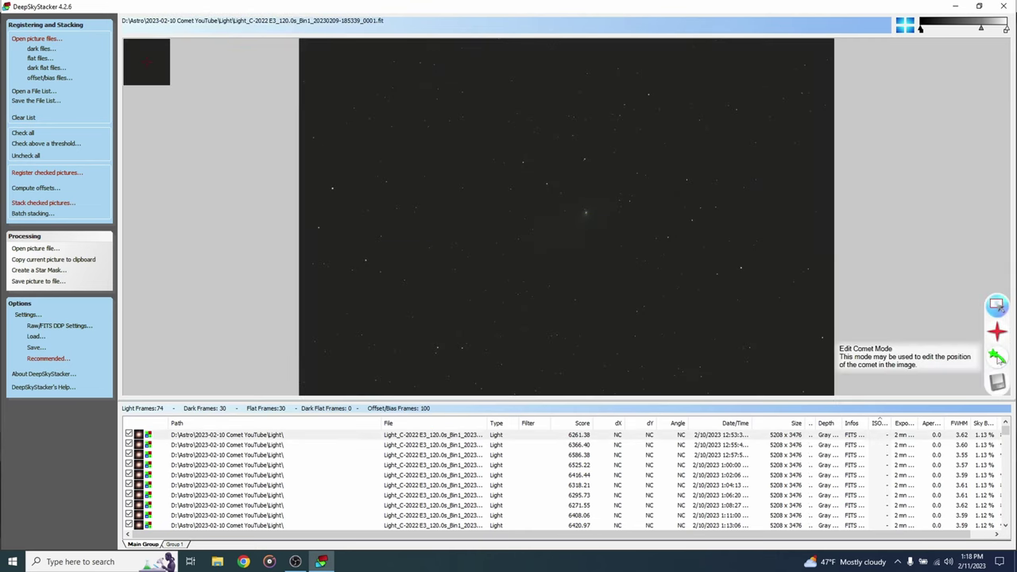
pyautogui.click(996, 359)
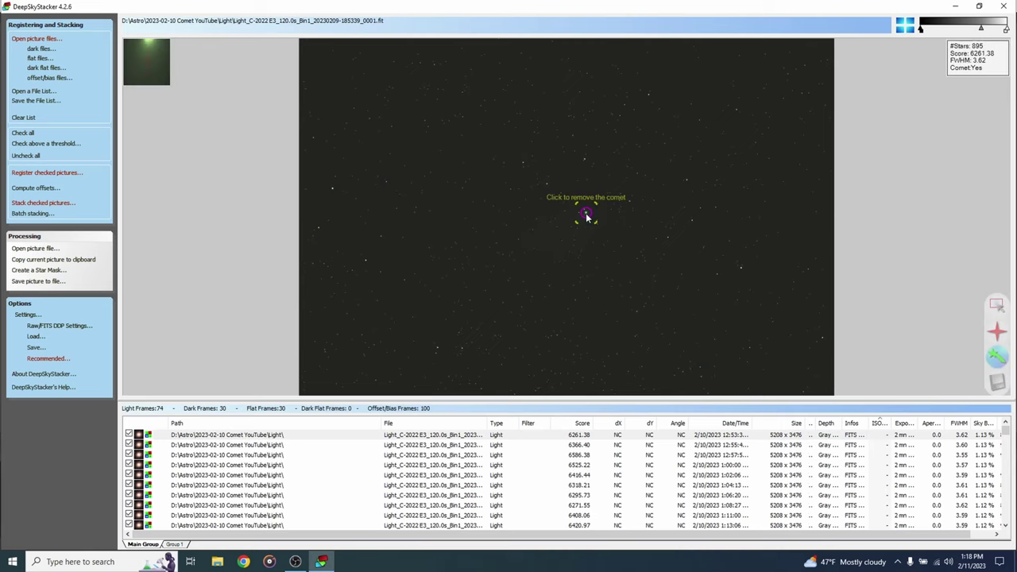
pyautogui.scroll(2, 583, 219)
pyautogui.scroll(2, 585, 219)
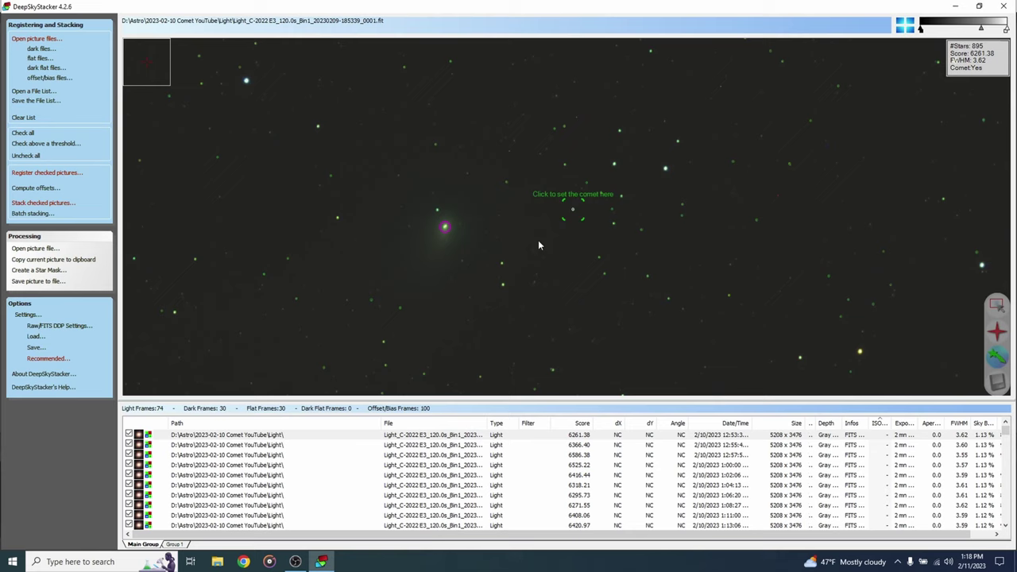
pyautogui.click(446, 229)
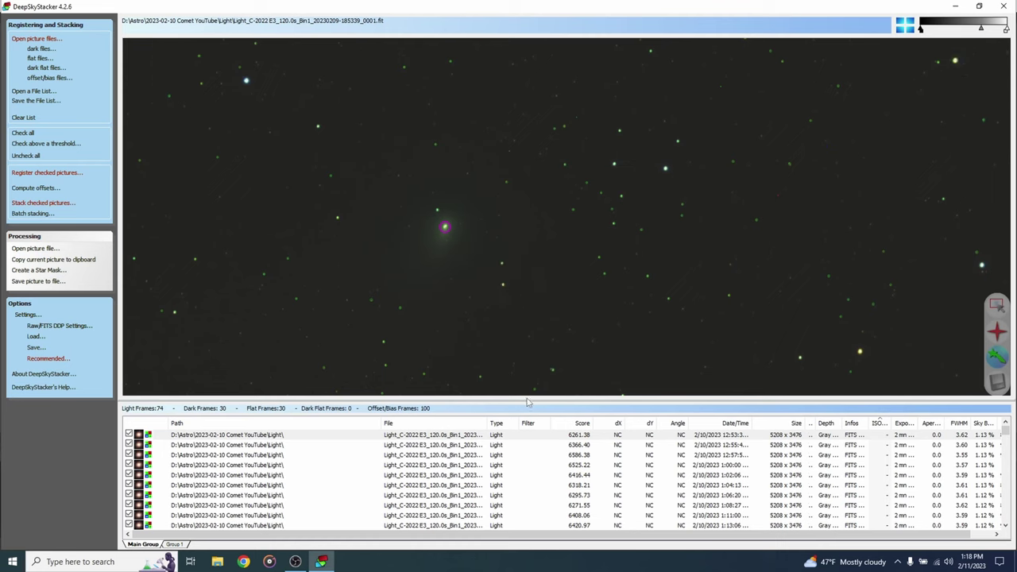
# Check the comet marker on the second, third and fifth light frames
pyautogui.click(477, 448)
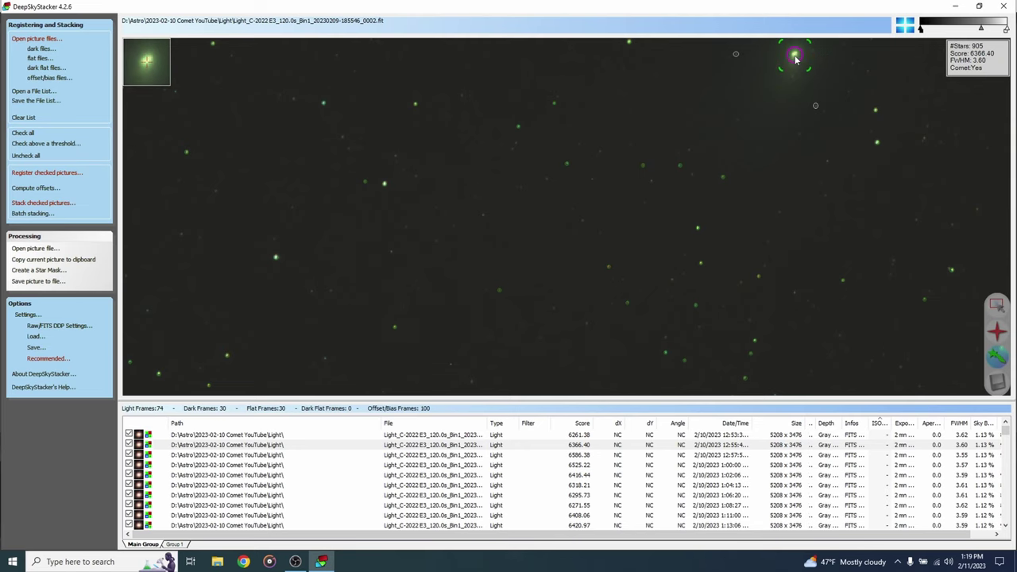
pyautogui.click(573, 456)
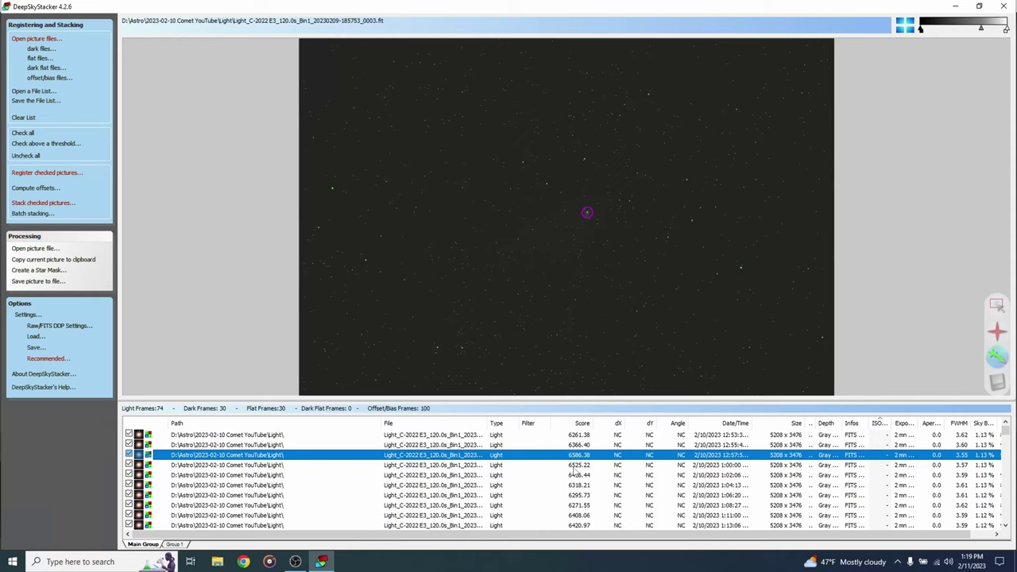
pyautogui.click(578, 474)
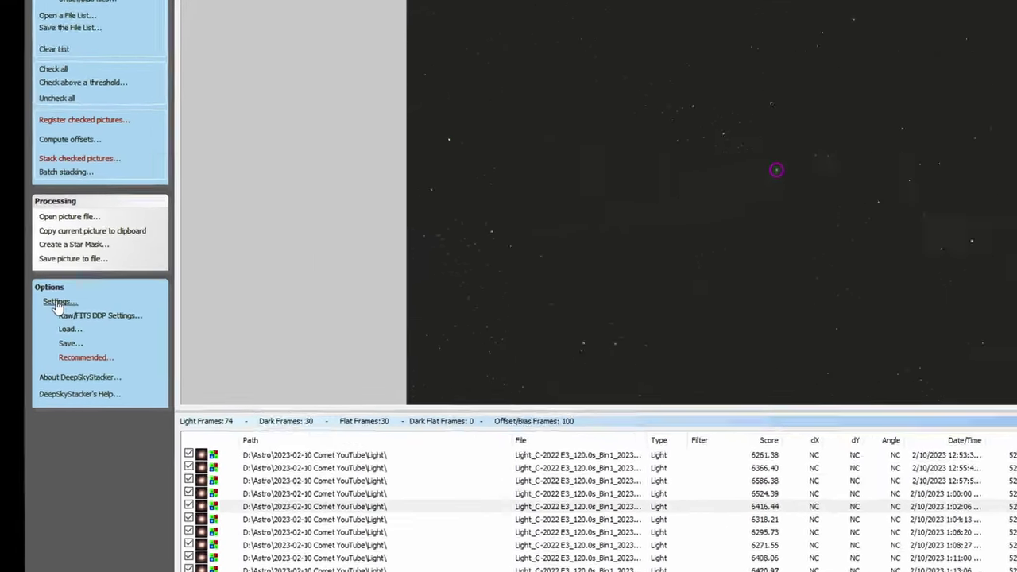
# Set the comet stacking parameters to Standard Stacking and stack the checked pictures
pyautogui.click(57, 303)
pyautogui.click(102, 330)
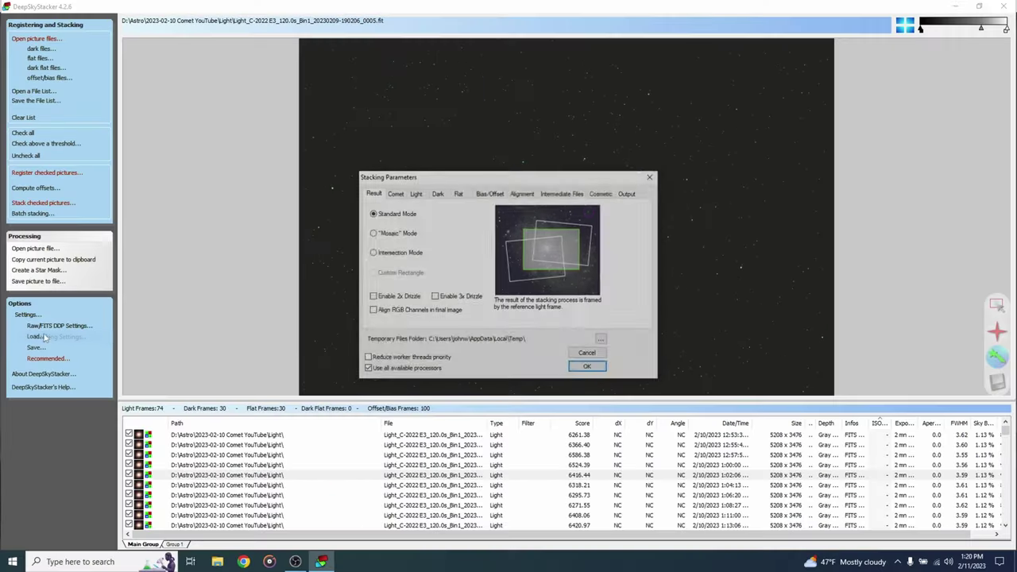
pyautogui.click(395, 194)
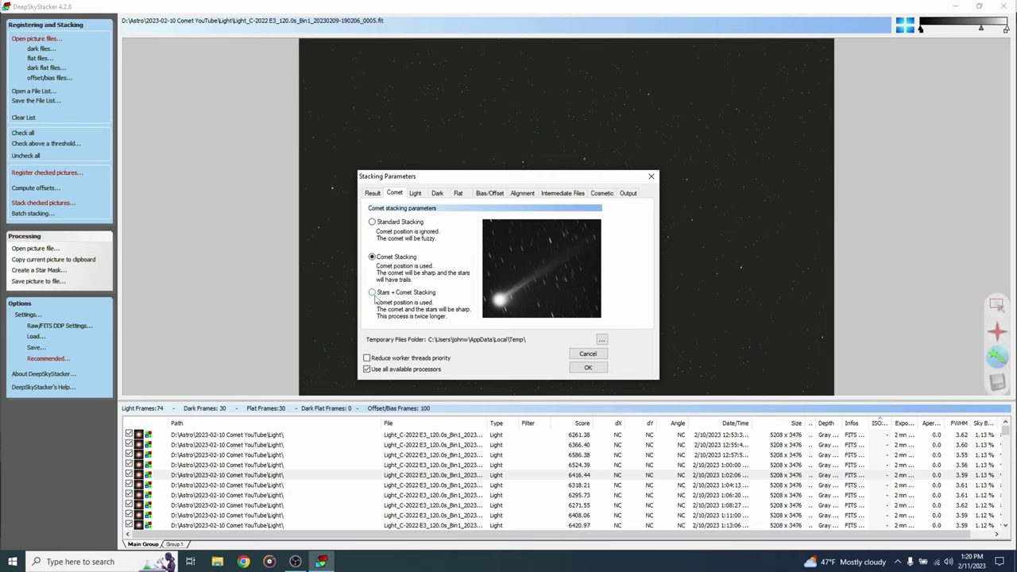
pyautogui.click(373, 223)
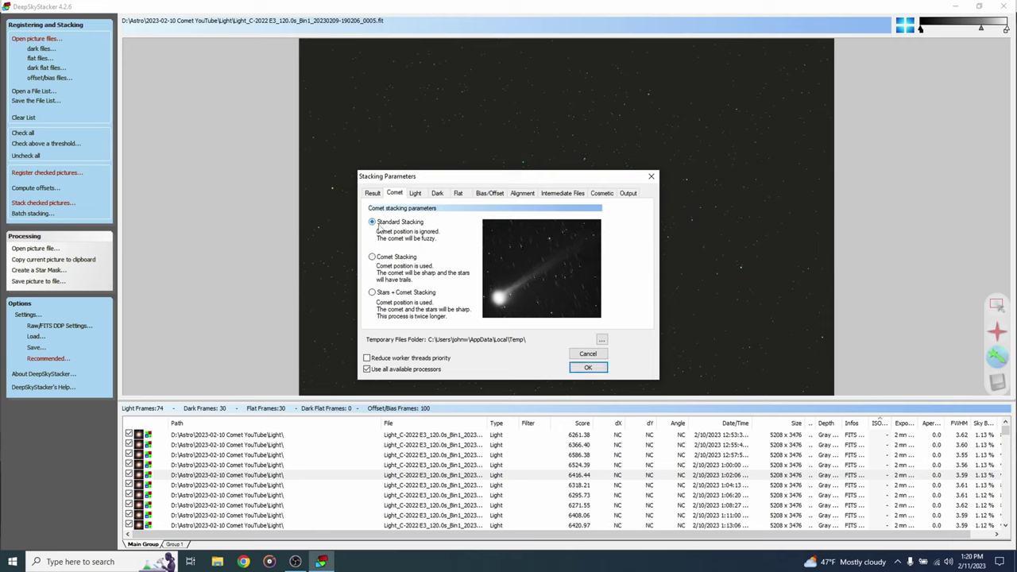
pyautogui.click(588, 368)
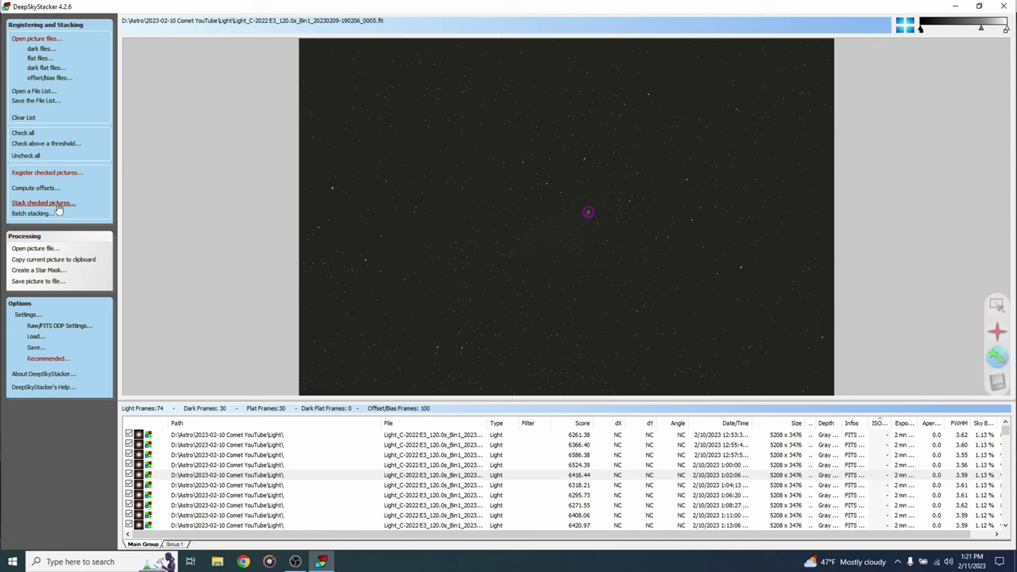
pyautogui.click(58, 209)
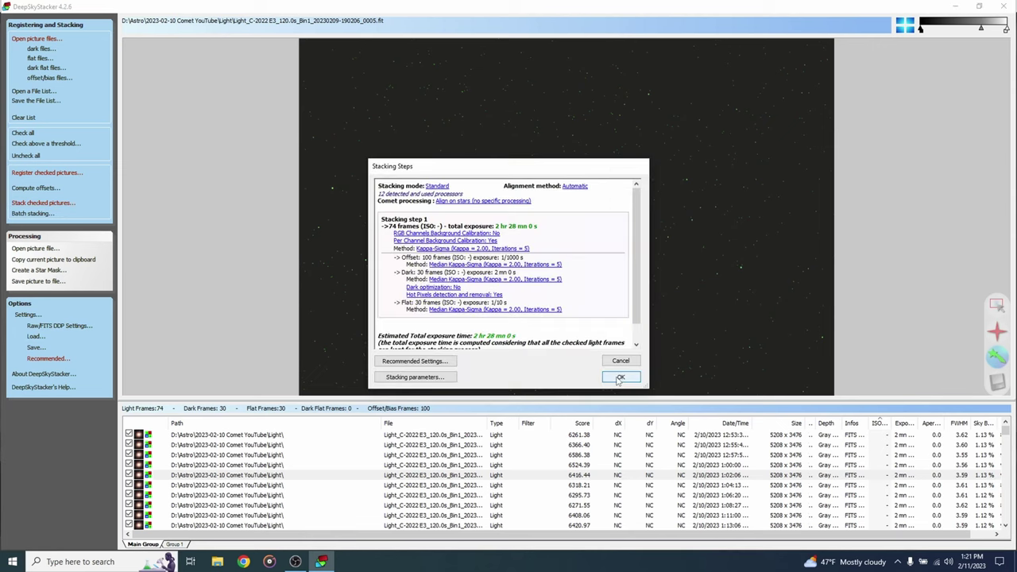
pyautogui.click(618, 378)
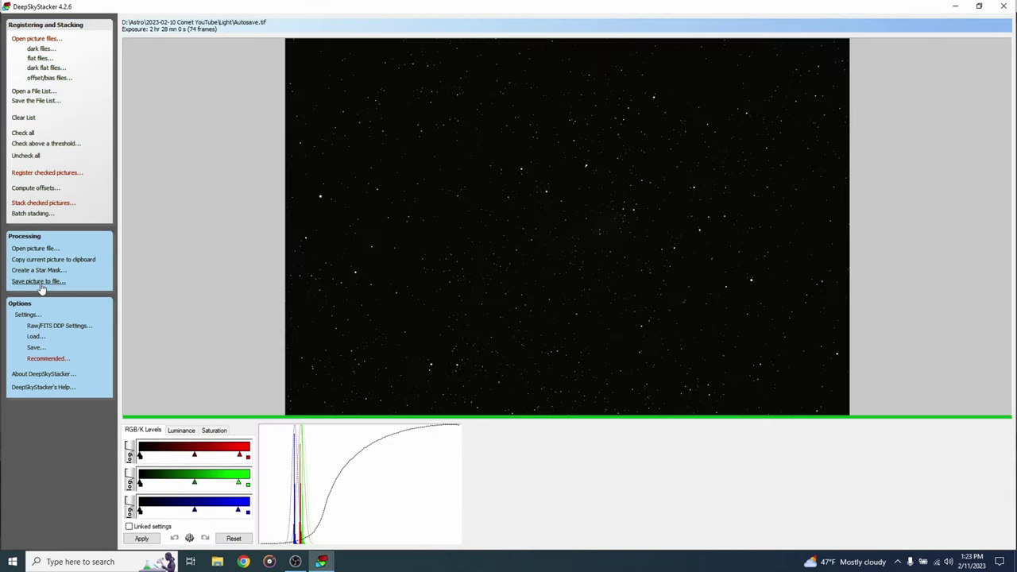
# Save the stacked picture as a 16-bit TIFF named "Stars" in a new "For YouTube" folder inside 2023-02-10 Comet YouTube
pyautogui.click(40, 282)
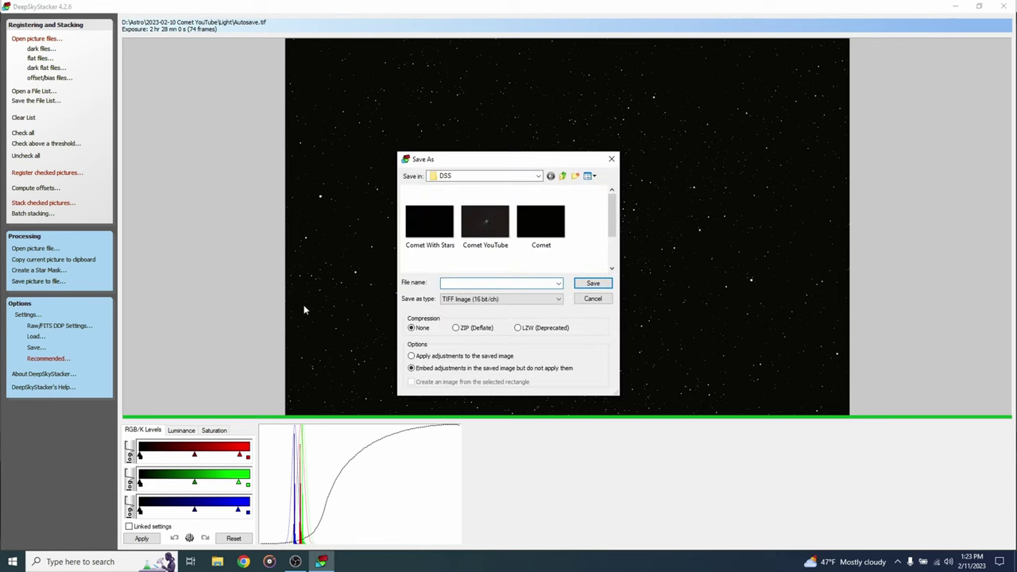
pyautogui.write('F')
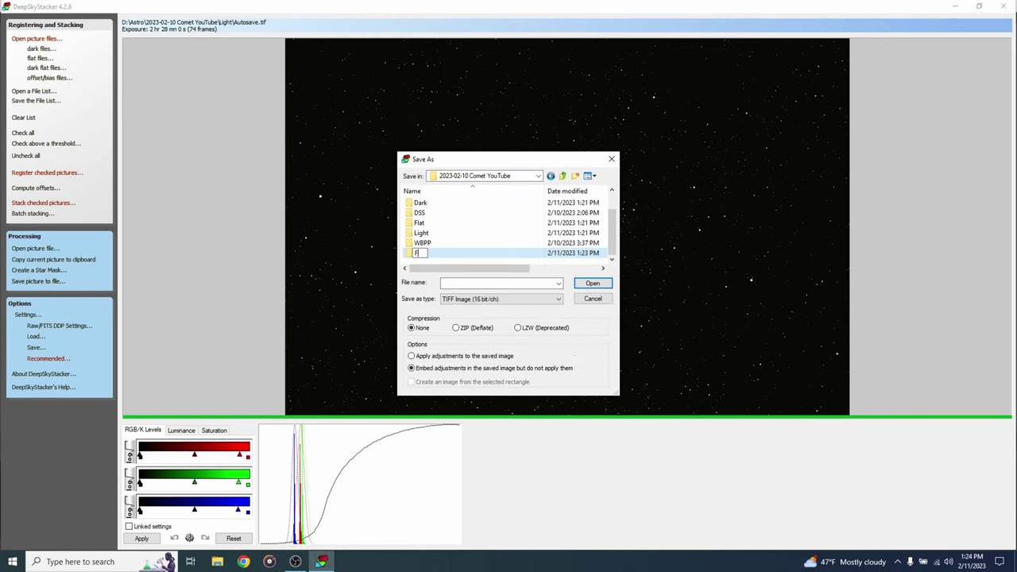
pyautogui.write('or YouTube')
pyautogui.press('Return')
pyautogui.doubleClick(435, 256)
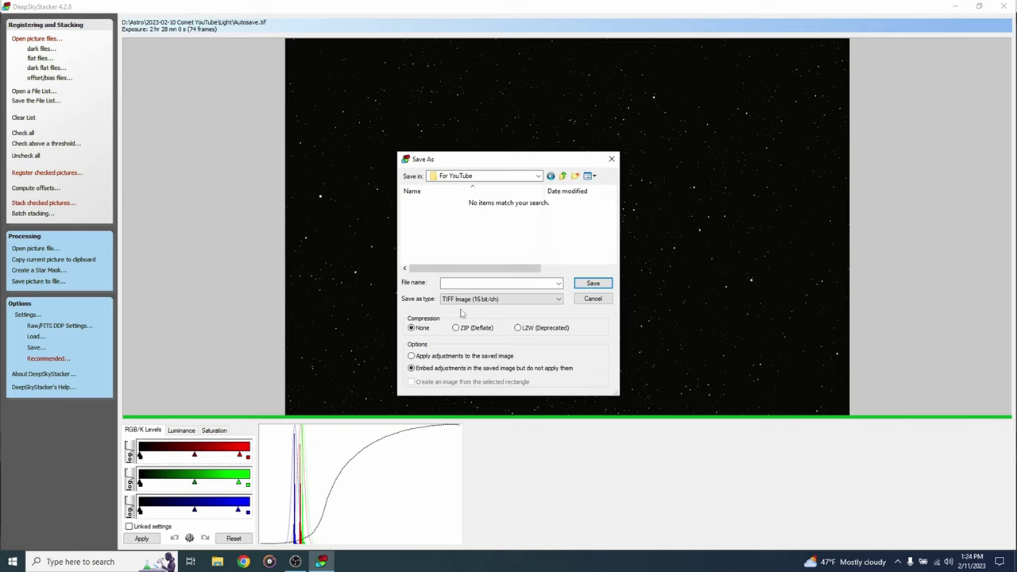
pyautogui.click(457, 284)
pyautogui.write('Stars')
pyautogui.click(589, 283)
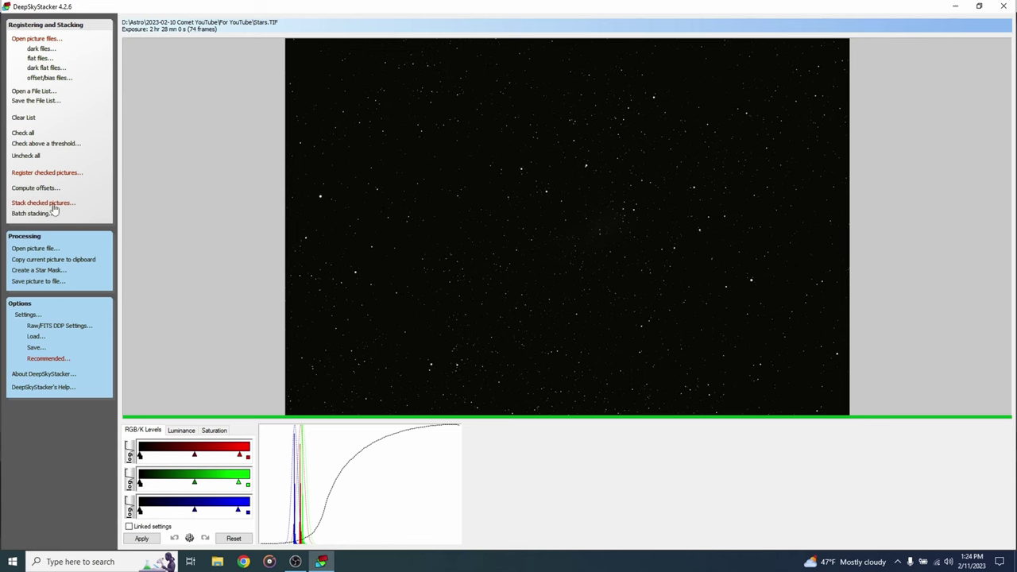
# Set the comet stacking parameters to Comet Stacking, leaving the other stacking parameters unchanged
pyautogui.click(44, 173)
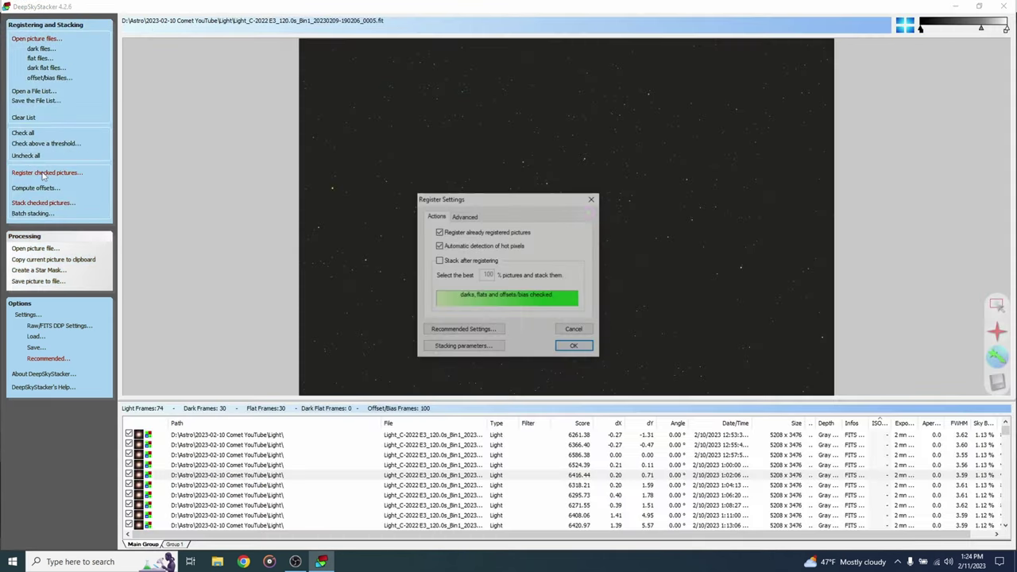
pyautogui.click(574, 347)
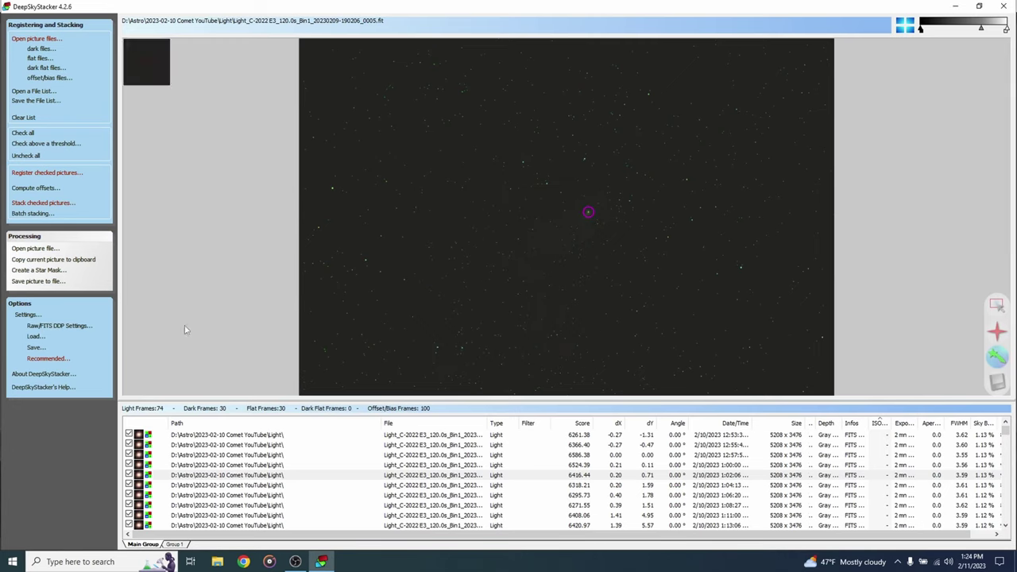
pyautogui.click(29, 315)
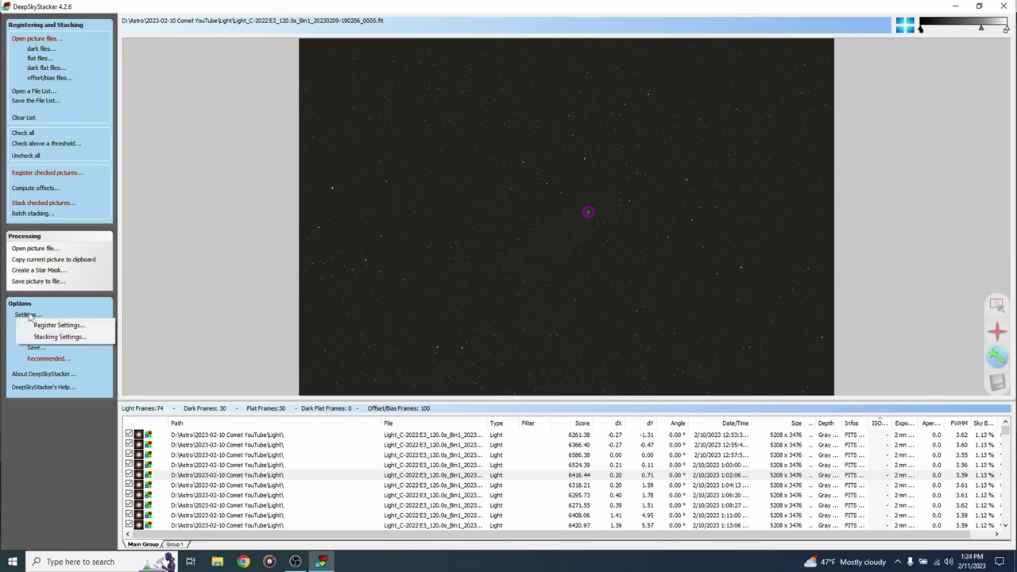
pyautogui.click(59, 337)
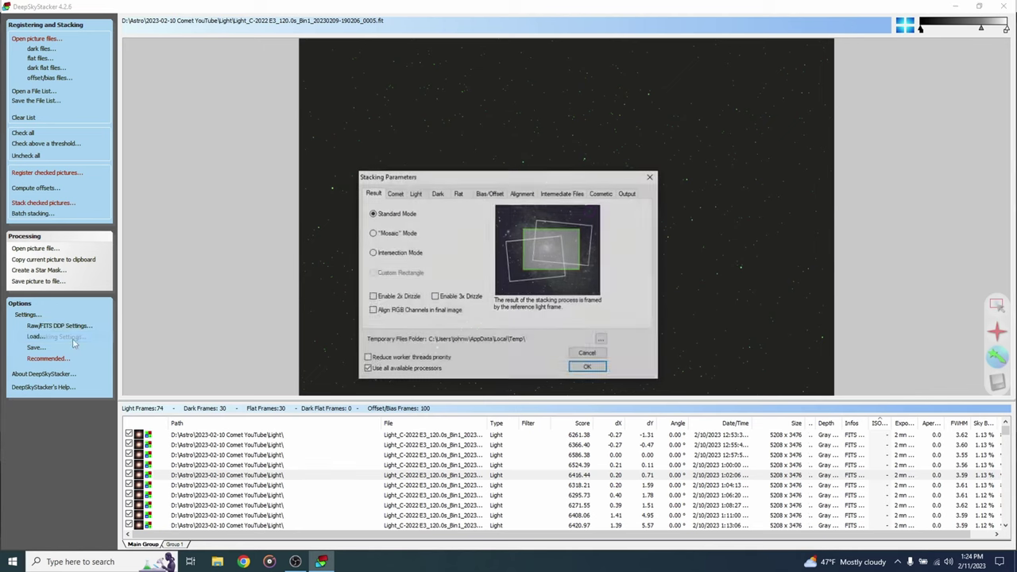
pyautogui.click(395, 193)
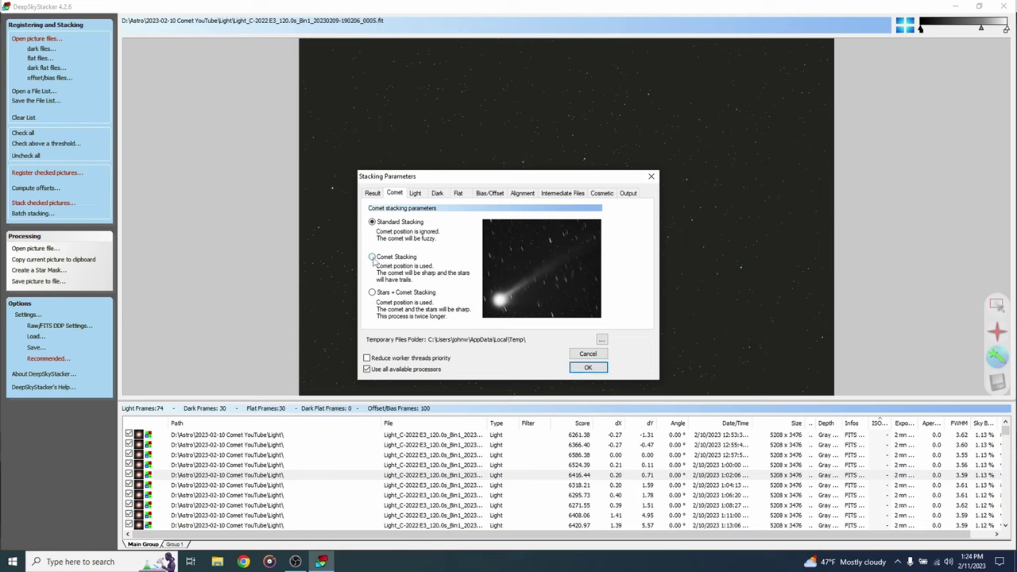
pyautogui.click(589, 368)
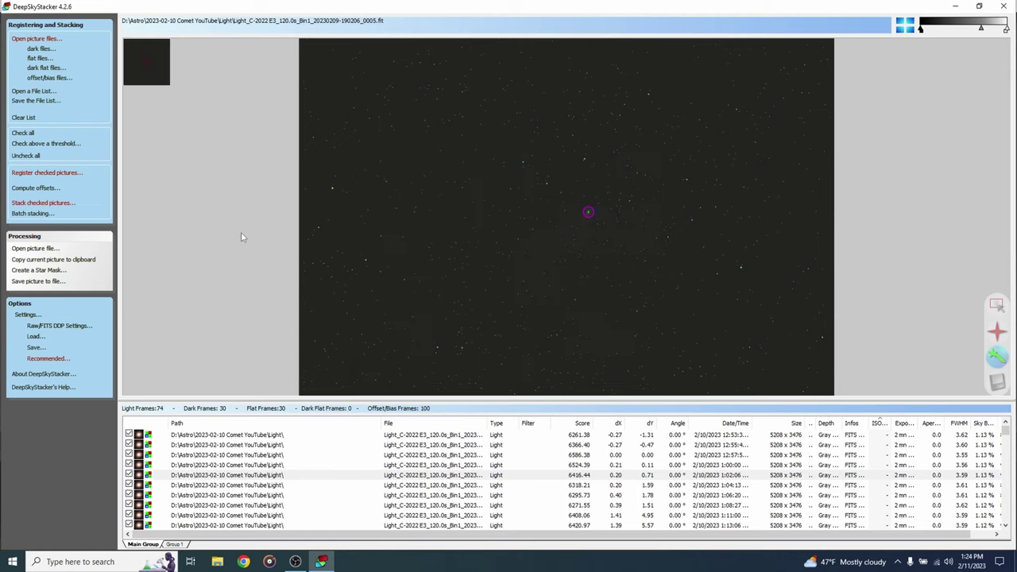
# Set the comet stacking parameters to Stars + Comet Stacking and stack the checked pictures
pyautogui.click(46, 173)
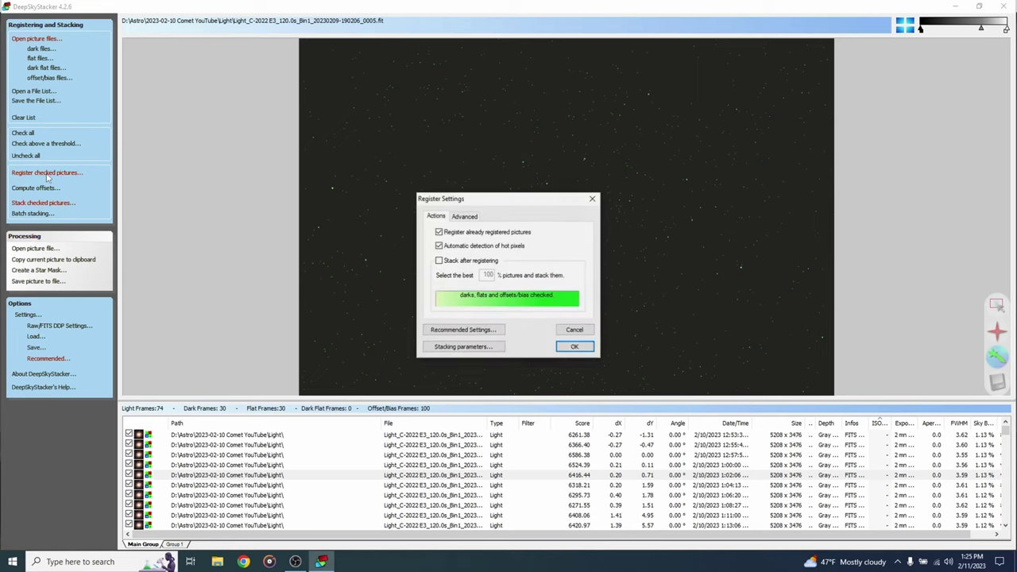
pyautogui.click(574, 331)
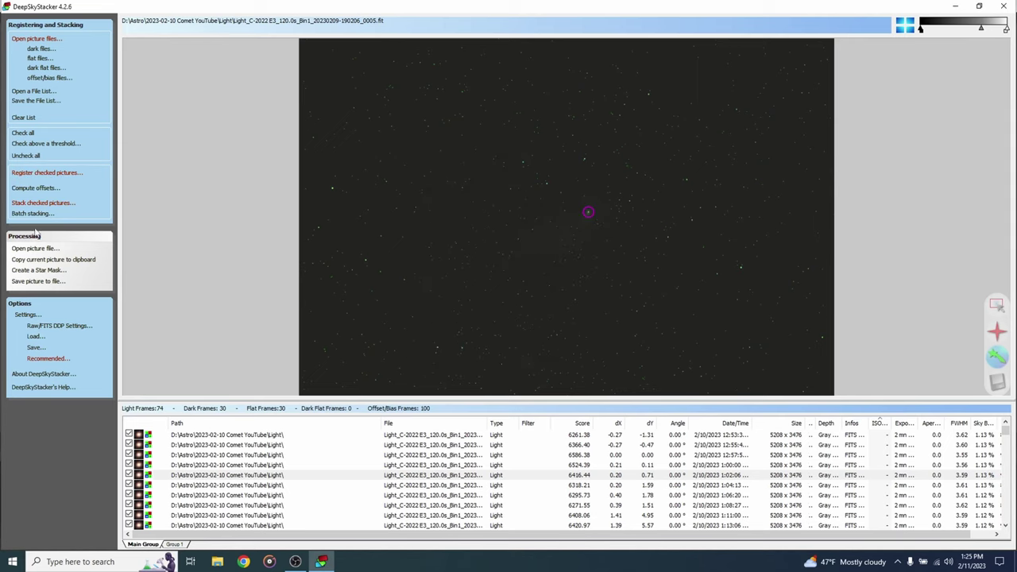
pyautogui.click(31, 316)
pyautogui.click(60, 337)
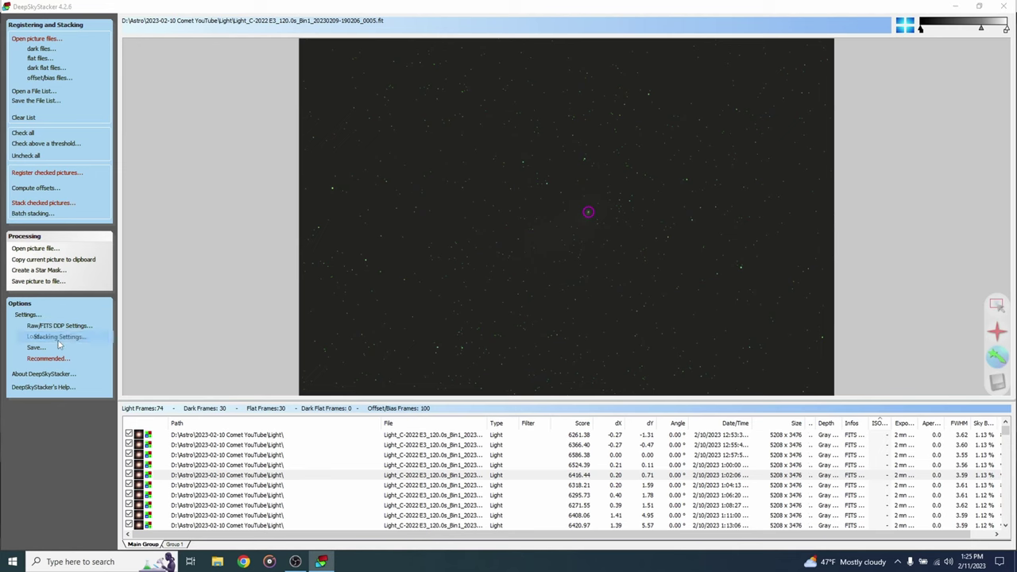
pyautogui.click(394, 194)
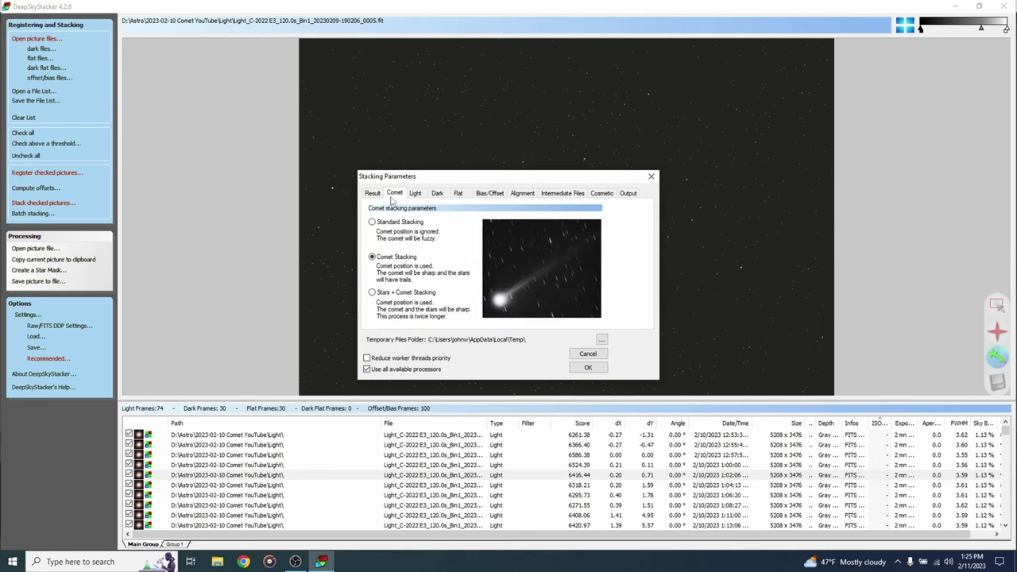
pyautogui.click(372, 292)
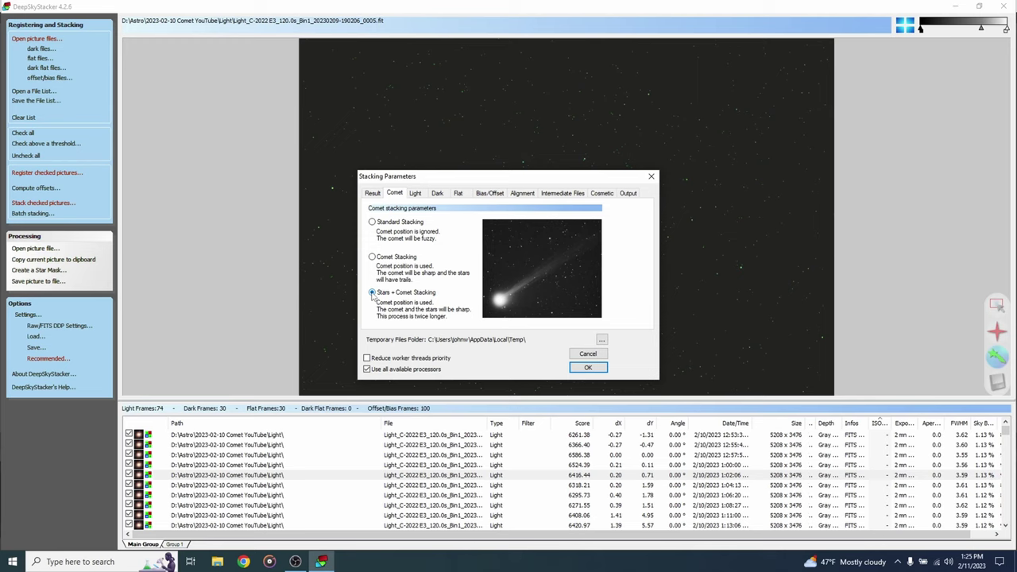
pyautogui.click(592, 368)
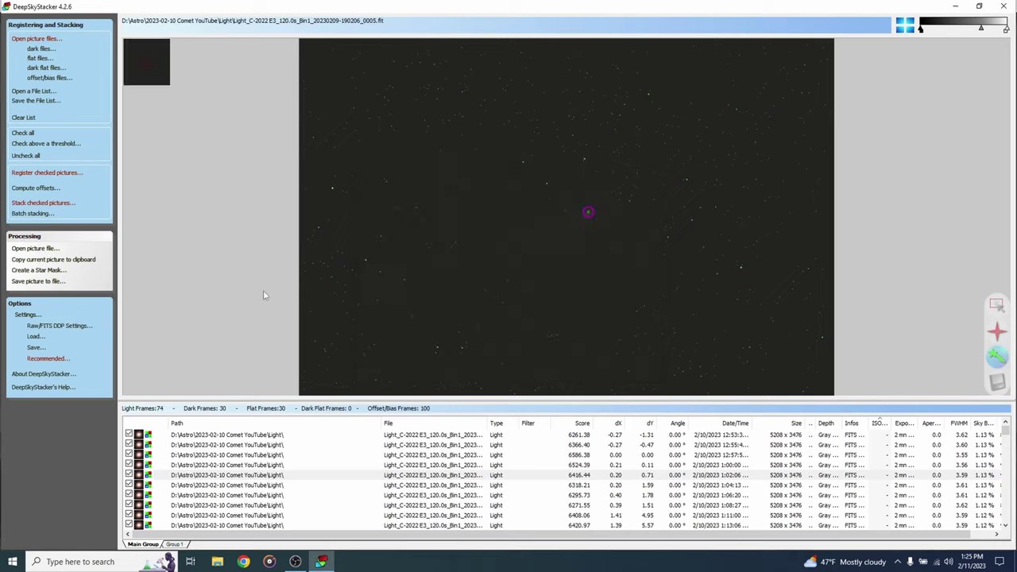
pyautogui.click(46, 204)
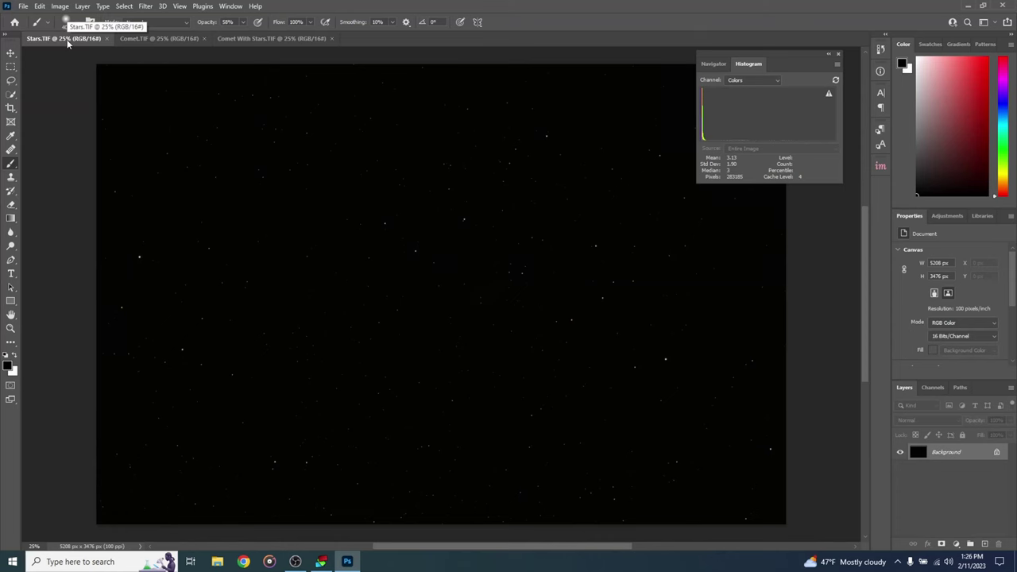
# Switch to Photoshop, view the Comet.TIF image, and duplicate Layer 0 in Comet With Stars.TIF
pyautogui.click(191, 41)
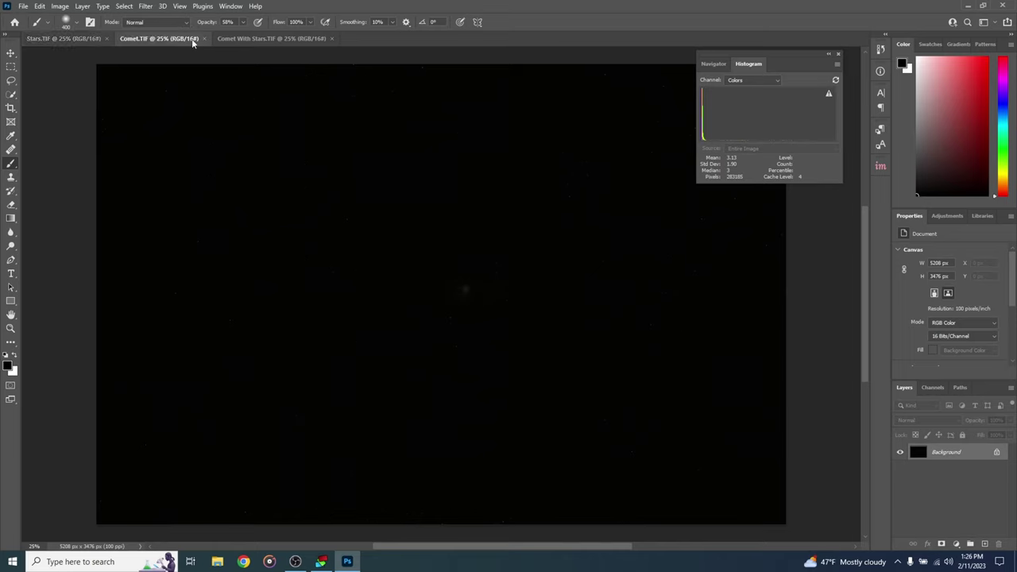
pyautogui.click(275, 40)
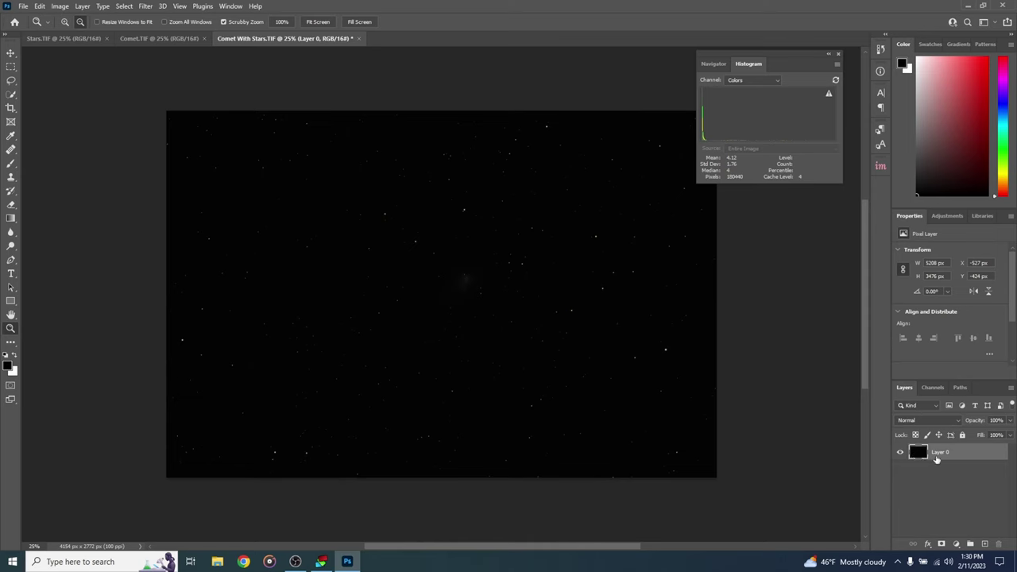
pyautogui.rightClick(937, 456)
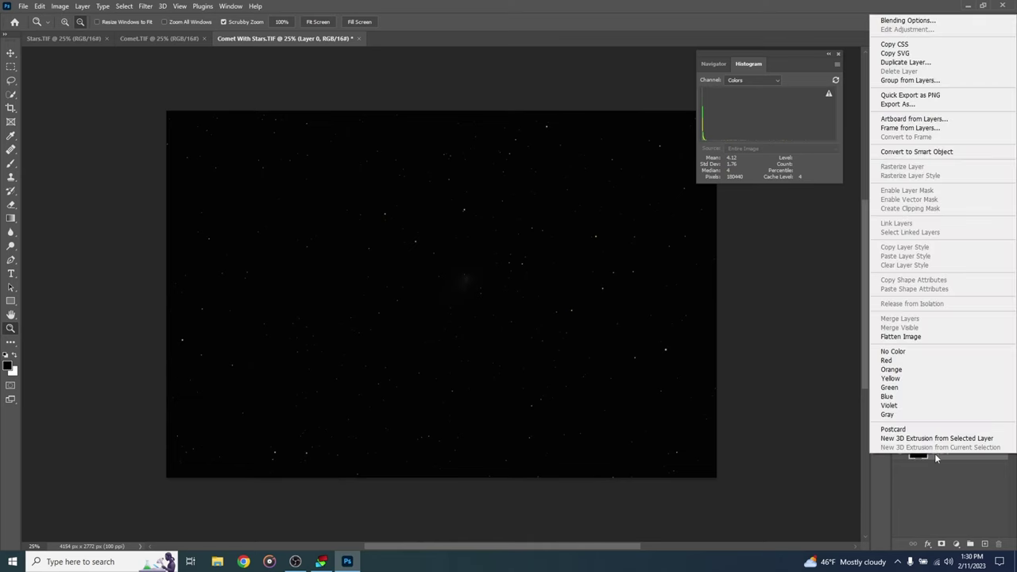
pyautogui.click(905, 62)
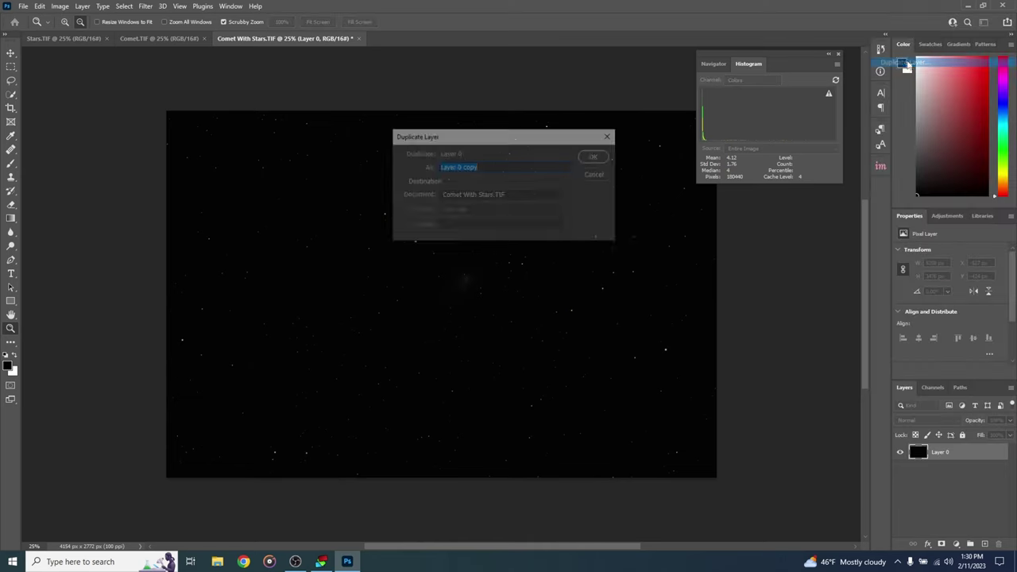
pyautogui.click(596, 157)
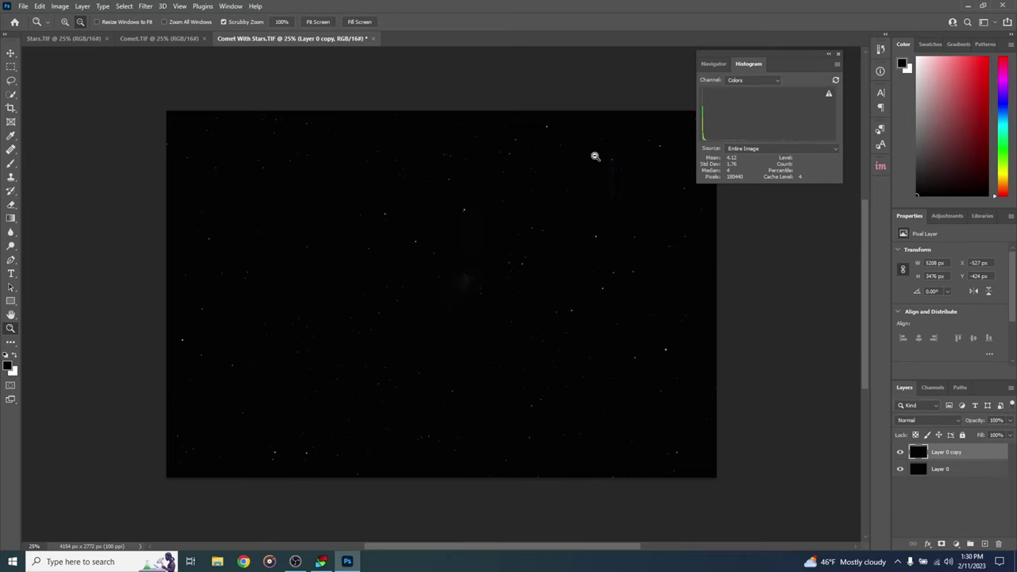